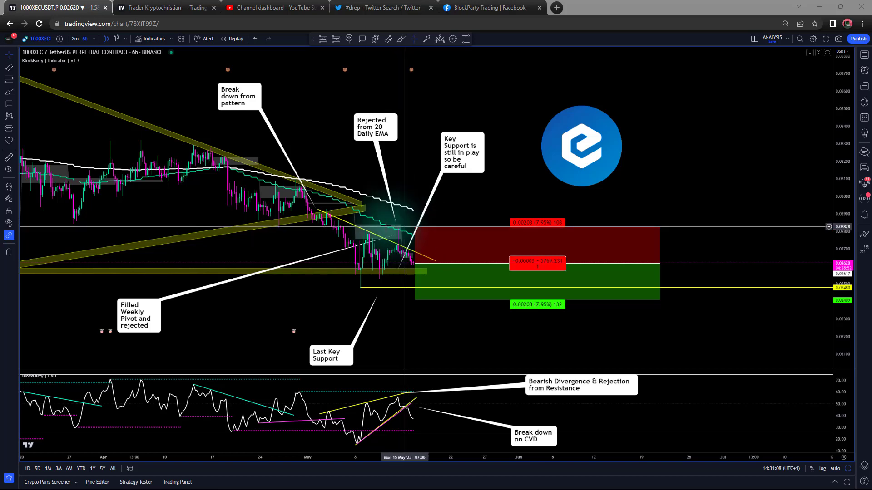
Zoom out and compress the price scale to show history back to December
{"action": "scroll", "coordinate": [381, 230], "scroll_direction": "down", "scroll_amount": 2}
{"action": "scroll", "coordinate": [380, 231], "scroll_direction": "down", "scroll_amount": 4}
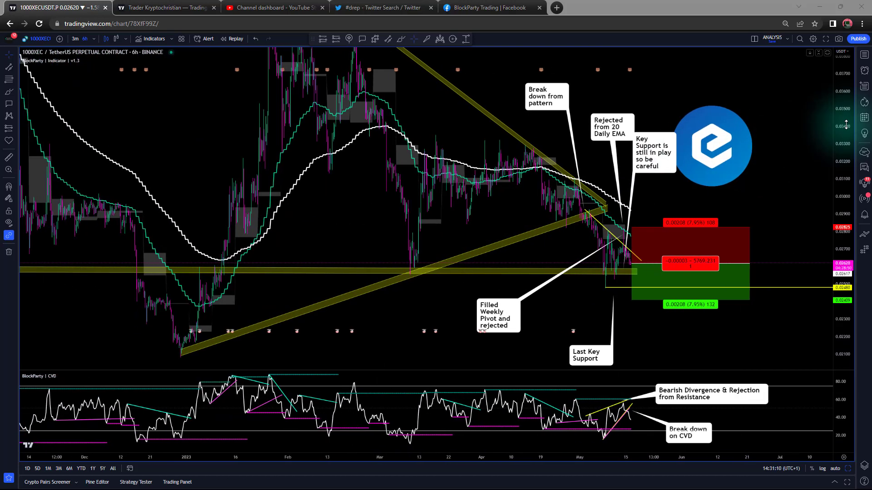
{"action": "left_click_drag", "start_coordinate": [837, 166], "coordinate": [838, 191]}
{"action": "left_click_drag", "start_coordinate": [713, 137], "coordinate": [756, 127]}
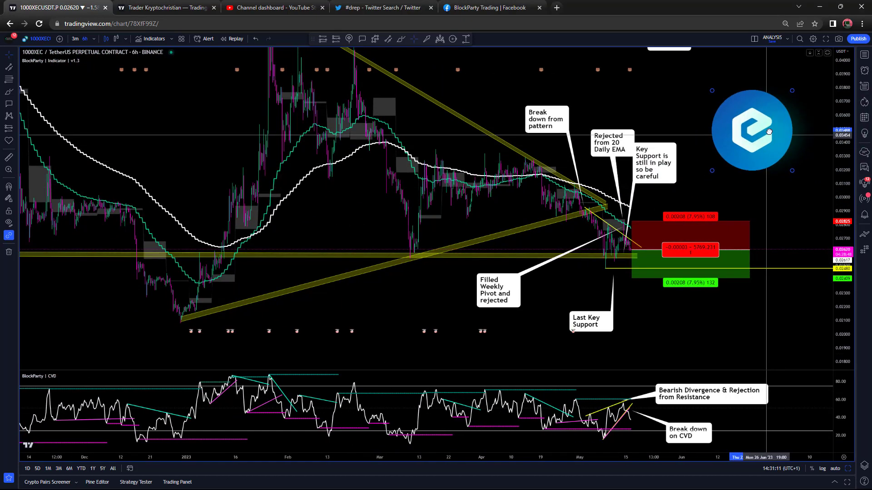
{"action": "left_click_drag", "start_coordinate": [838, 111], "coordinate": [830, 200]}
{"action": "left_click_drag", "start_coordinate": [445, 213], "coordinate": [428, 219]}
Select the rising yellow trendline and point out its starting point
{"action": "left_click", "coordinate": [177, 295]}
{"action": "left_click", "coordinate": [179, 298]}
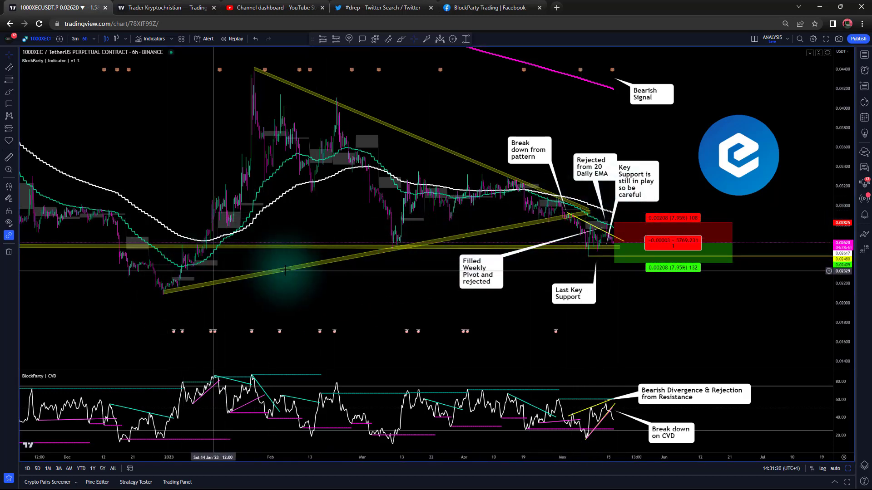
{"action": "left_click", "coordinate": [164, 293]}
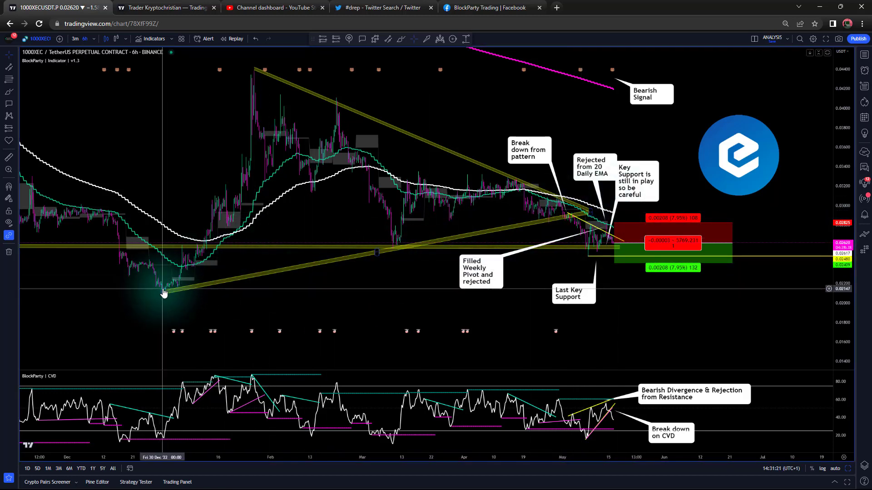
{"action": "left_click", "coordinate": [399, 248]}
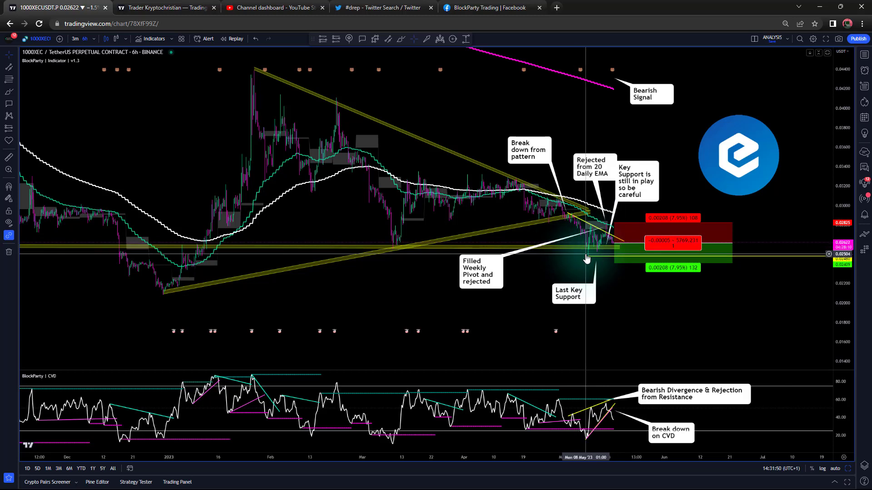
Draw a trend line from the May 9 low up toward the latest candles
{"action": "key", "text": "alt+t"}
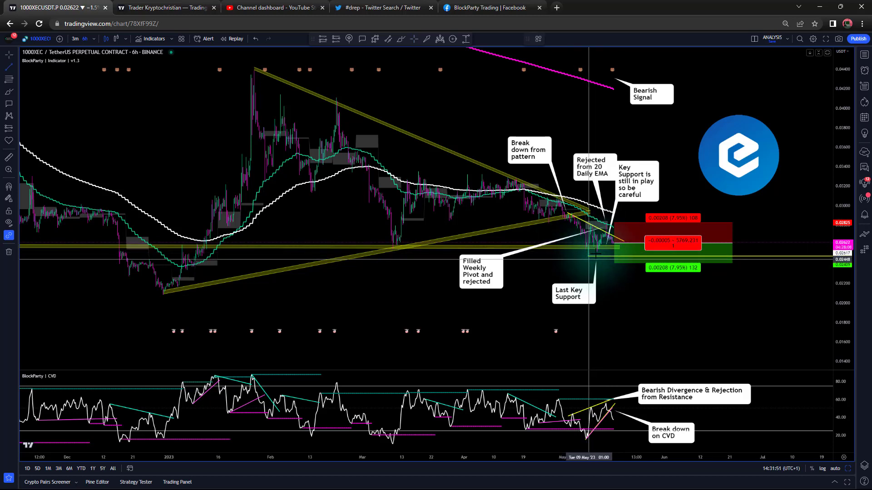
{"action": "left_click", "coordinate": [589, 259]}
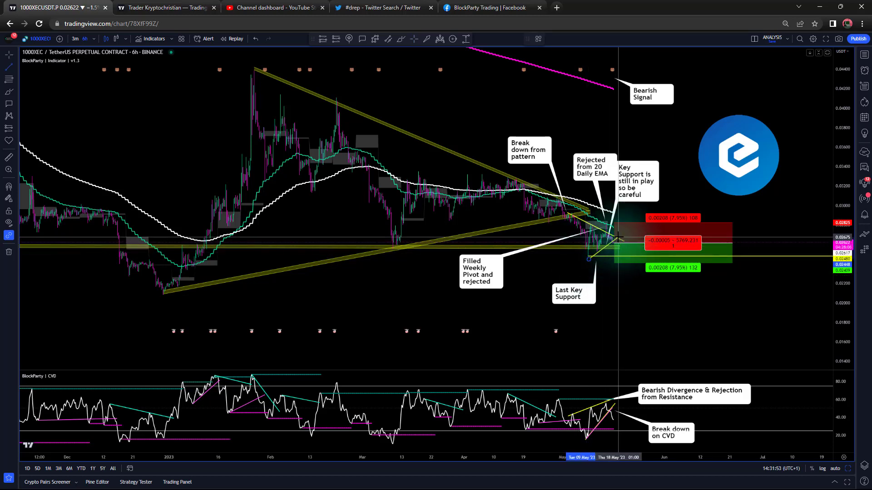
{"action": "left_click", "coordinate": [618, 237]}
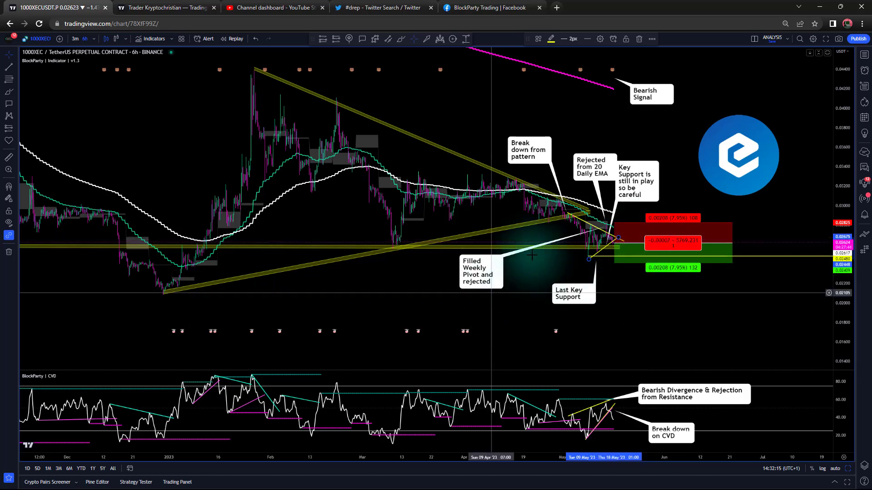
Move Key Support up-right, raise the Bearish Signal tip, and heighten the CVD pane
{"action": "left_click_drag", "start_coordinate": [626, 188], "coordinate": [659, 164]}
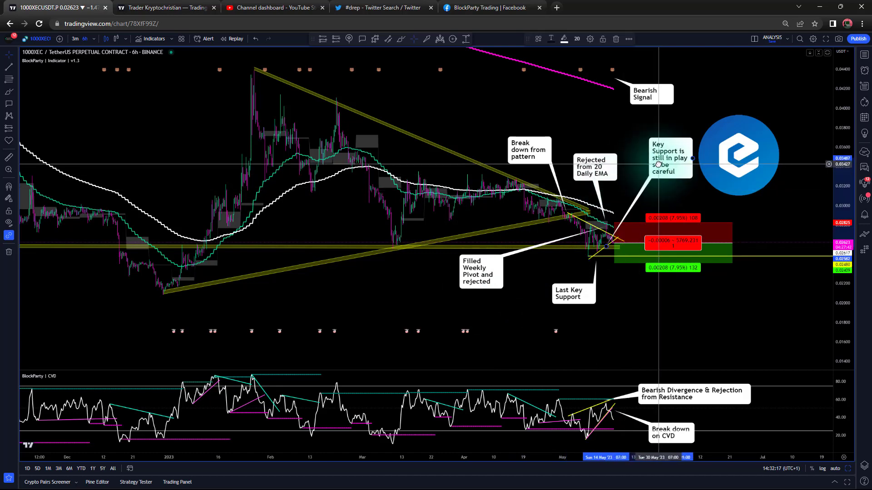
{"action": "left_click", "coordinate": [614, 78]}
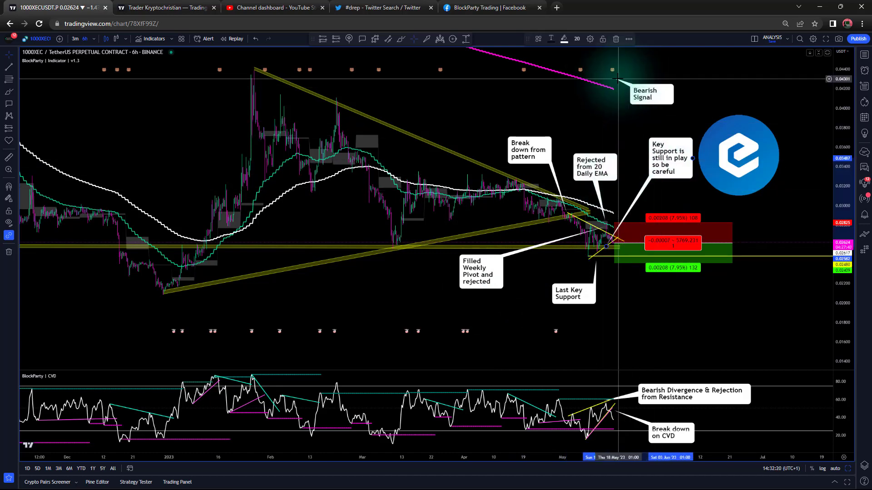
{"action": "left_click_drag", "start_coordinate": [613, 78], "coordinate": [613, 73]}
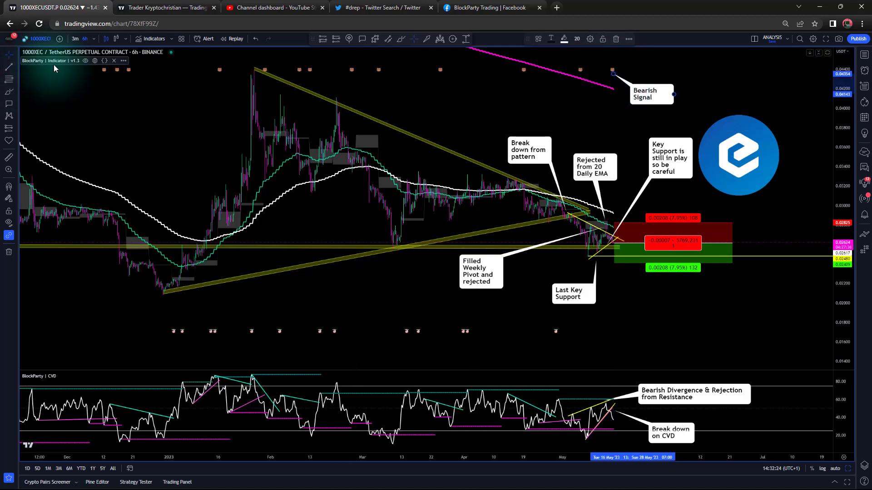
{"action": "left_click", "coordinate": [611, 246]}
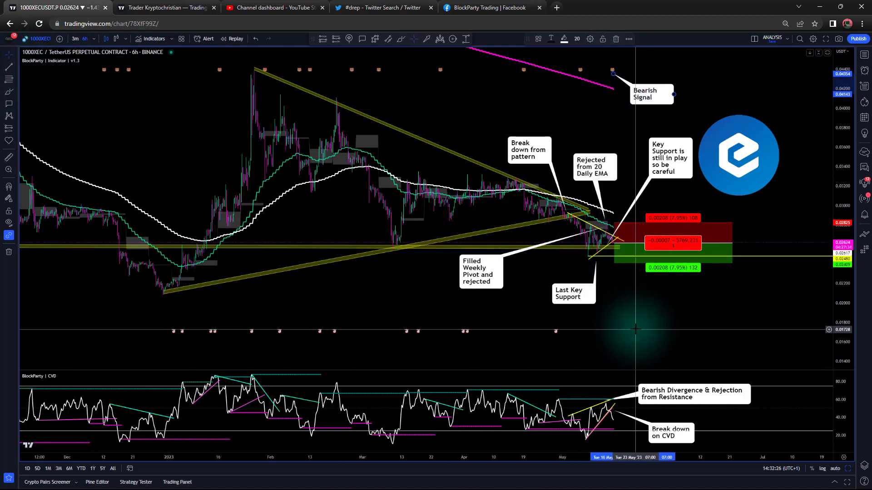
{"action": "left_click_drag", "start_coordinate": [594, 371], "coordinate": [583, 302]}
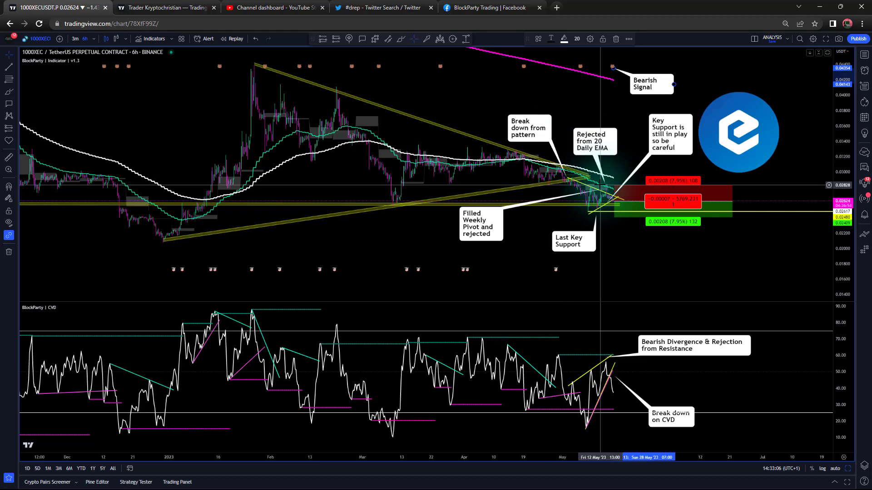
Zoom in, auto-fit the price axis, pan right, and select the yellow support line
{"action": "scroll", "coordinate": [600, 185], "scroll_direction": "up", "scroll_amount": 3}
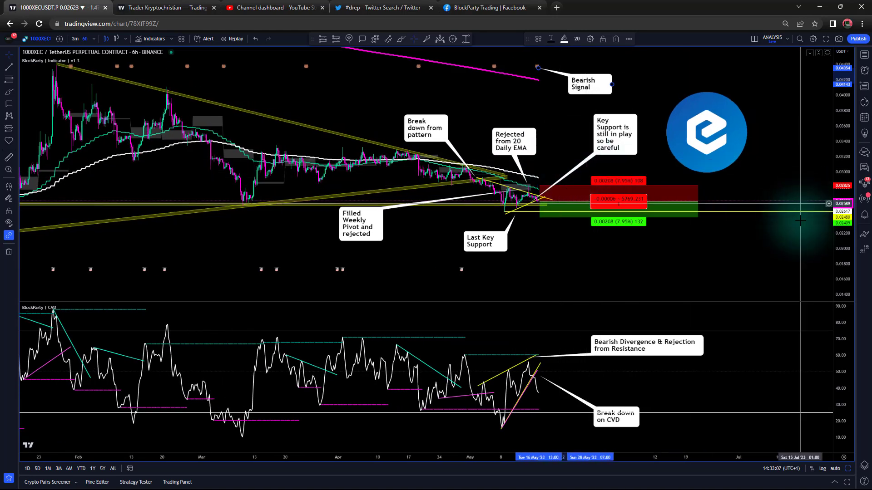
{"action": "double_click", "coordinate": [841, 245]}
{"action": "left_click_drag", "start_coordinate": [389, 234], "coordinate": [459, 235]}
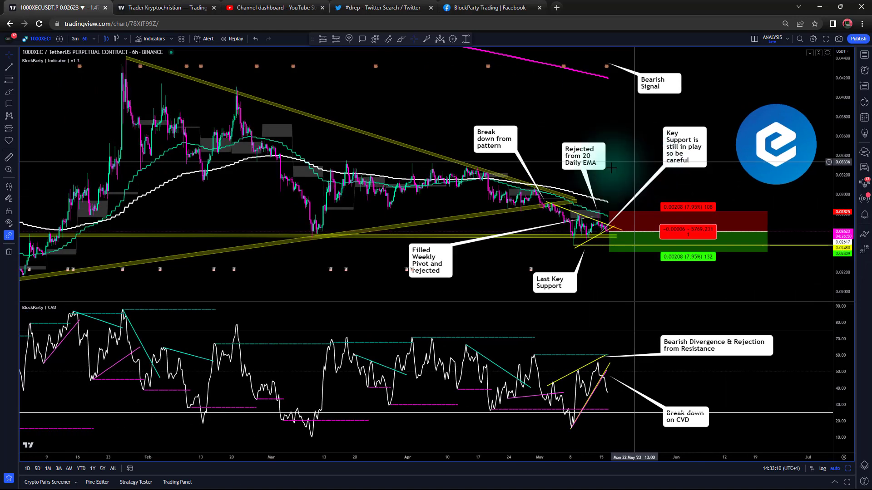
{"action": "left_click", "coordinate": [455, 236]}
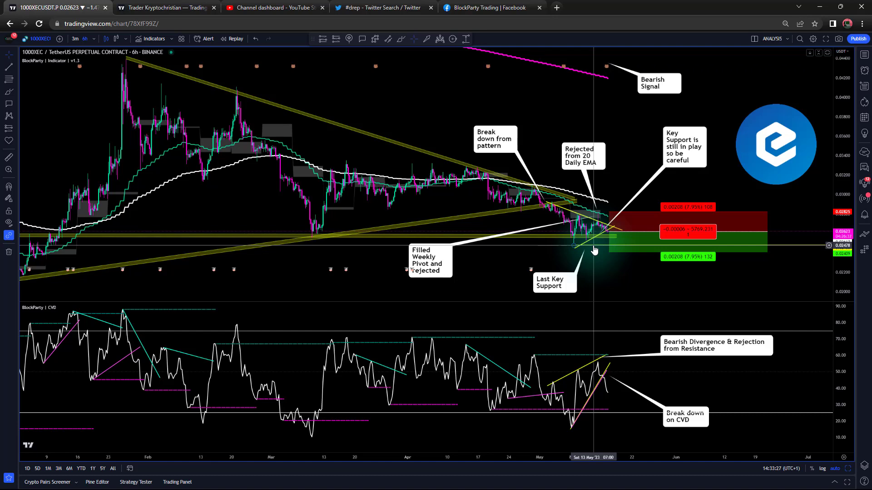
Draw a small circle around the price rejection at the 20 daily EMA
{"action": "scroll", "coordinate": [604, 236], "scroll_direction": "up", "scroll_amount": 5}
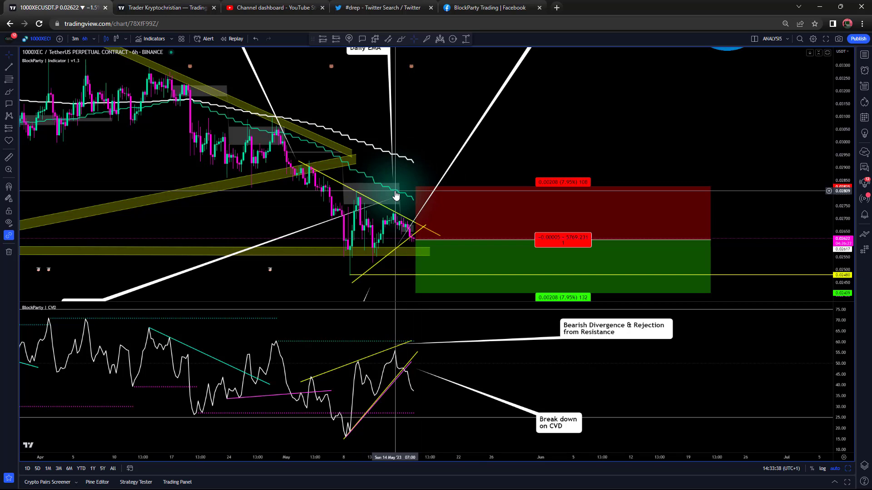
{"action": "left_click", "coordinate": [453, 38]}
{"action": "left_click", "coordinate": [358, 193]}
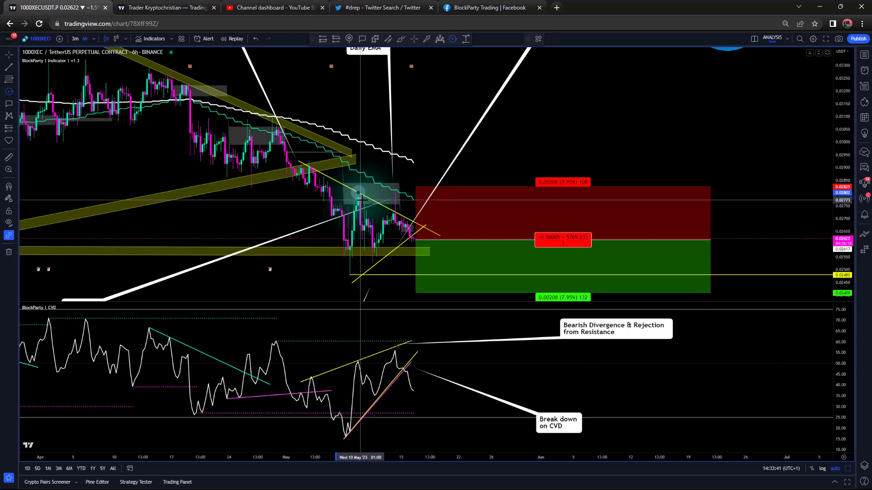
{"action": "left_click", "coordinate": [393, 188]}
{"action": "left_click", "coordinate": [399, 193]}
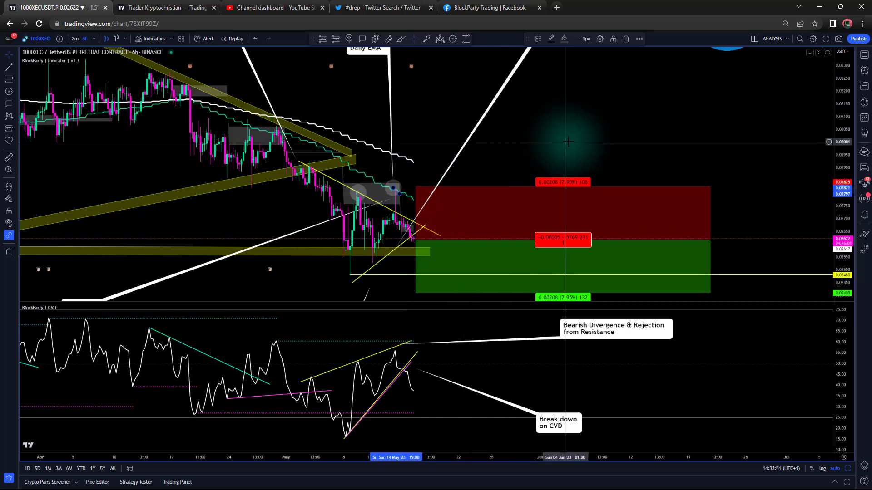
Zoom out to November onward, select the short position, and compress the price scale
{"action": "scroll", "coordinate": [568, 142], "scroll_direction": "down", "scroll_amount": 3}
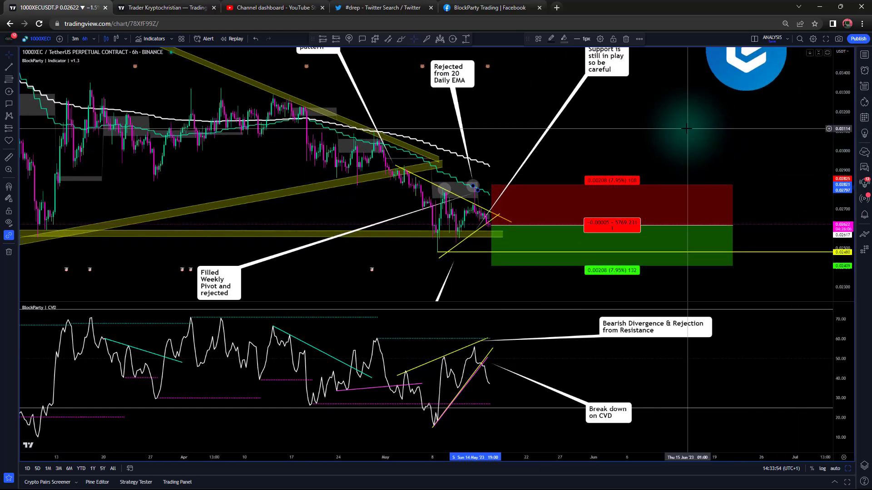
{"action": "scroll", "coordinate": [658, 123], "scroll_direction": "right", "scroll_amount": 2}
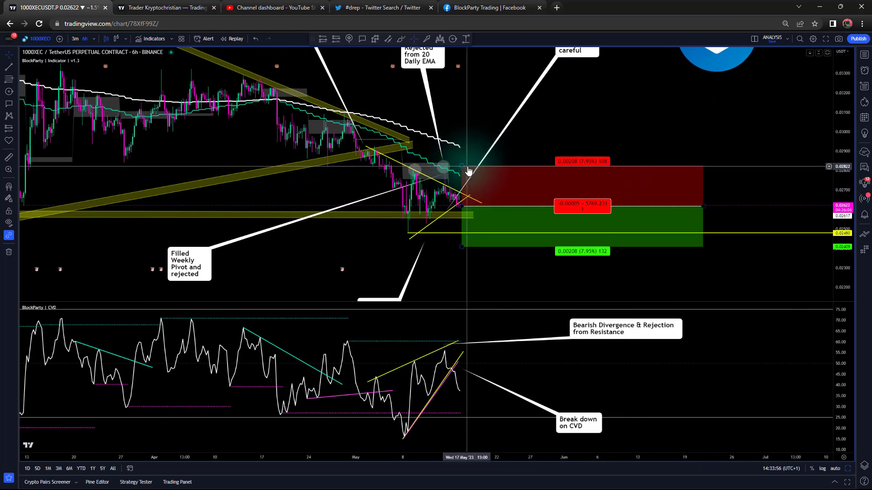
{"action": "left_click", "coordinate": [547, 194]}
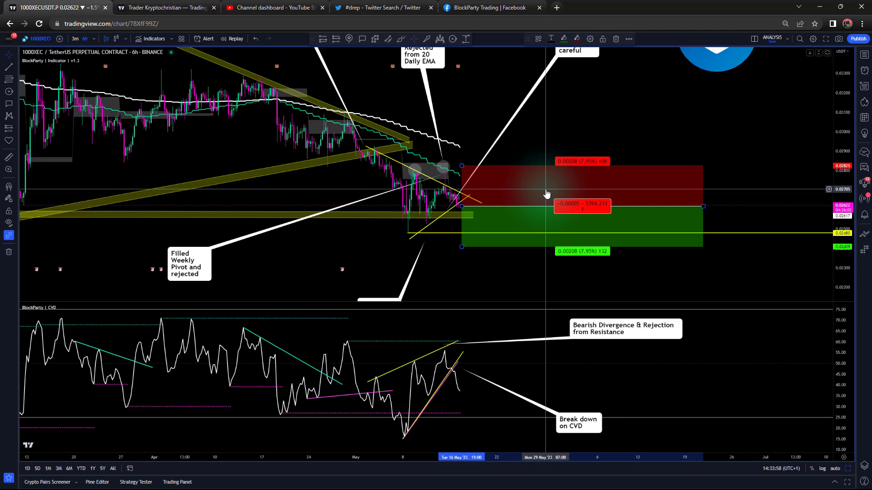
{"action": "scroll", "coordinate": [555, 194], "scroll_direction": "down", "scroll_amount": 3}
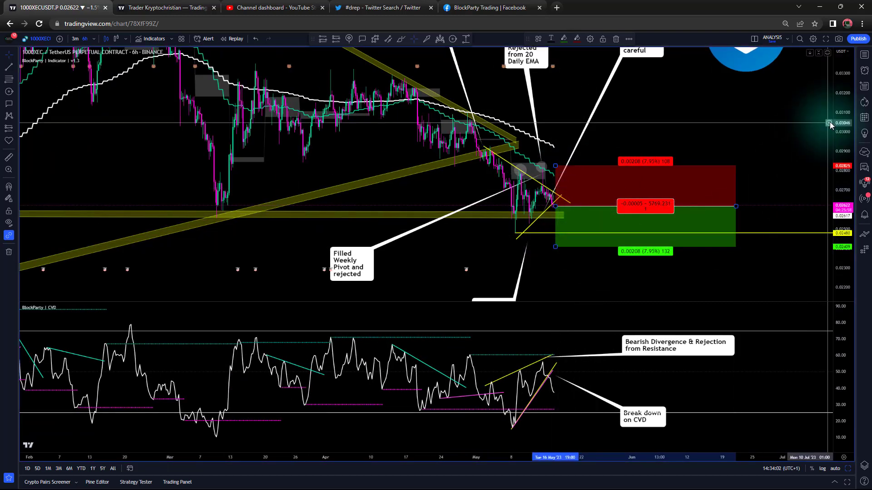
{"action": "scroll", "coordinate": [835, 136], "scroll_direction": "down", "scroll_amount": 3}
{"action": "left_click_drag", "start_coordinate": [846, 166], "coordinate": [762, 186]}
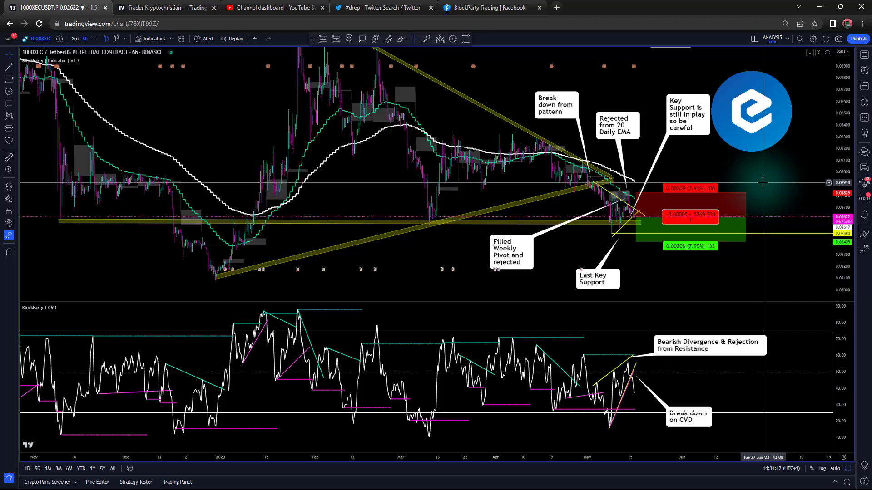
Zoom the time axis in so the chart begins around early 2023
{"action": "scroll", "coordinate": [625, 214], "scroll_direction": "up", "scroll_amount": 3}
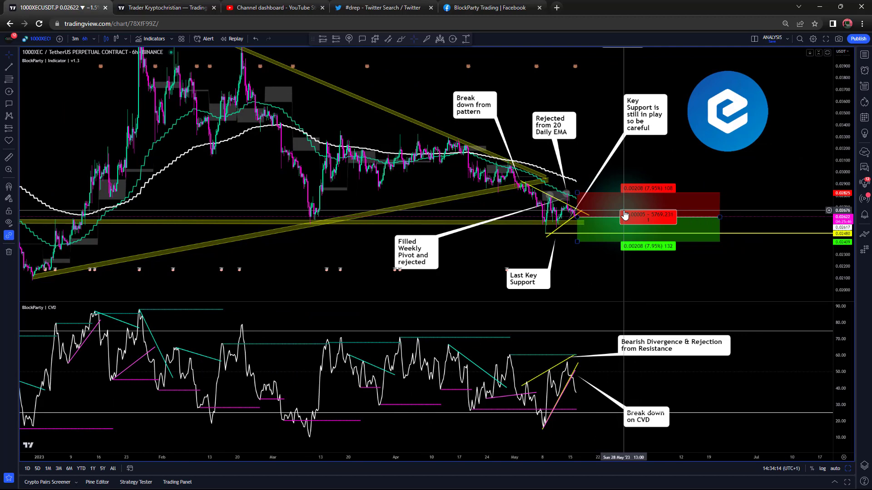